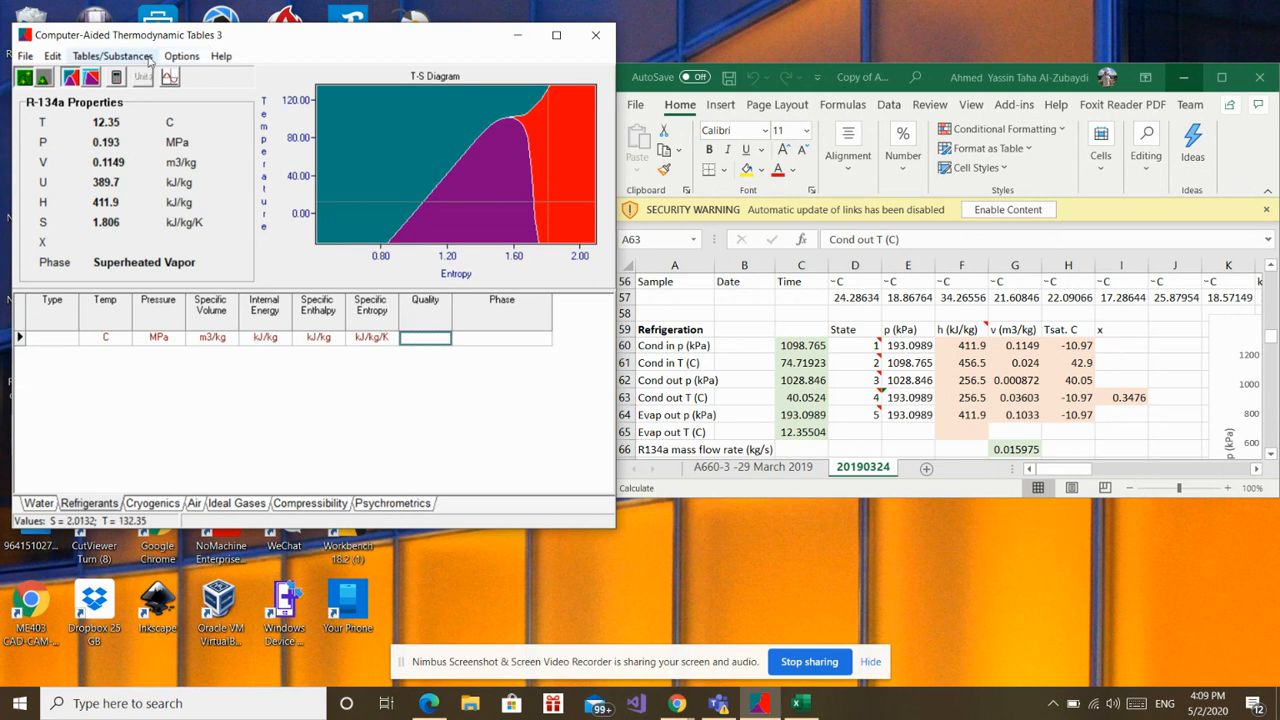
left_click(129, 57)
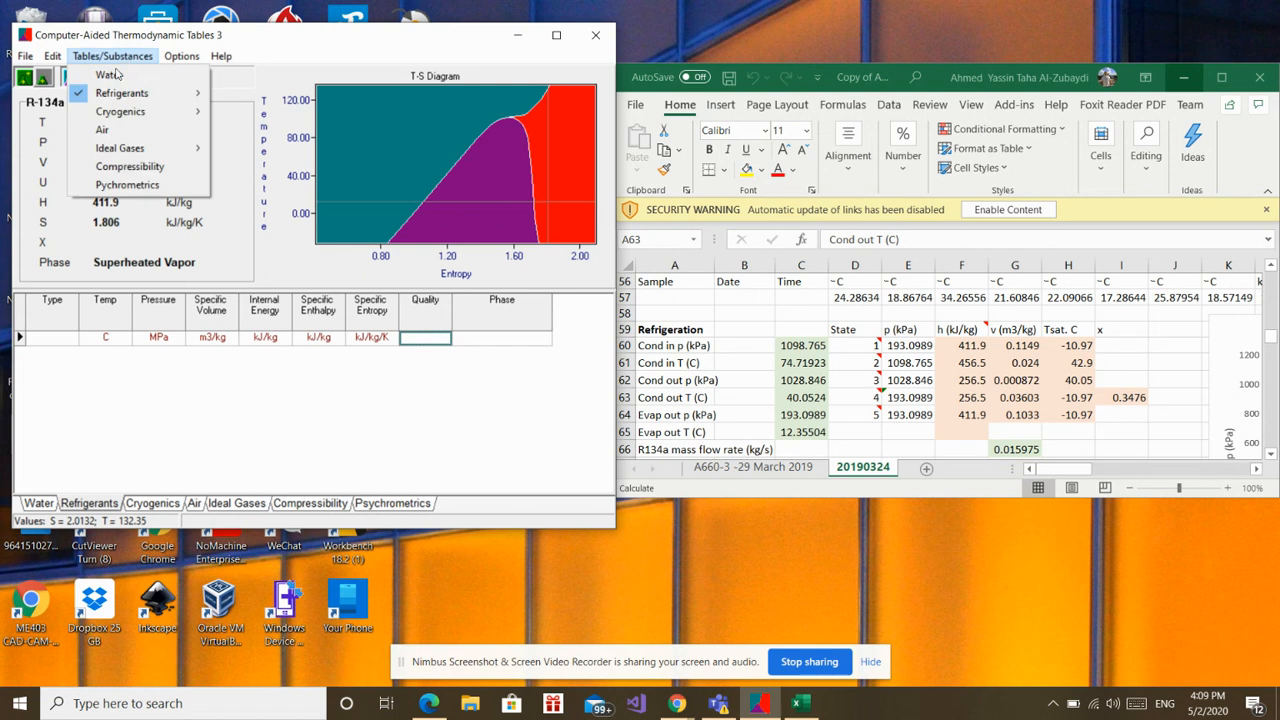
mouse_move(123, 96)
left_click(323, 61)
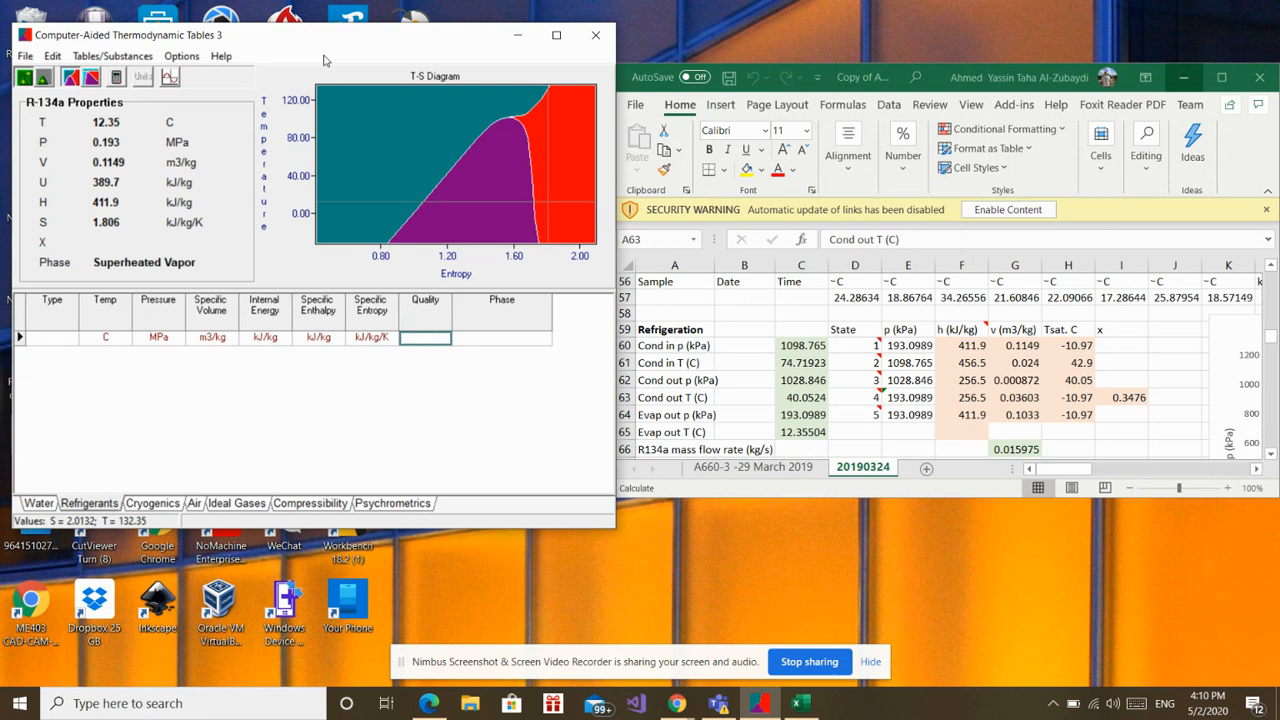
left_click(189, 58)
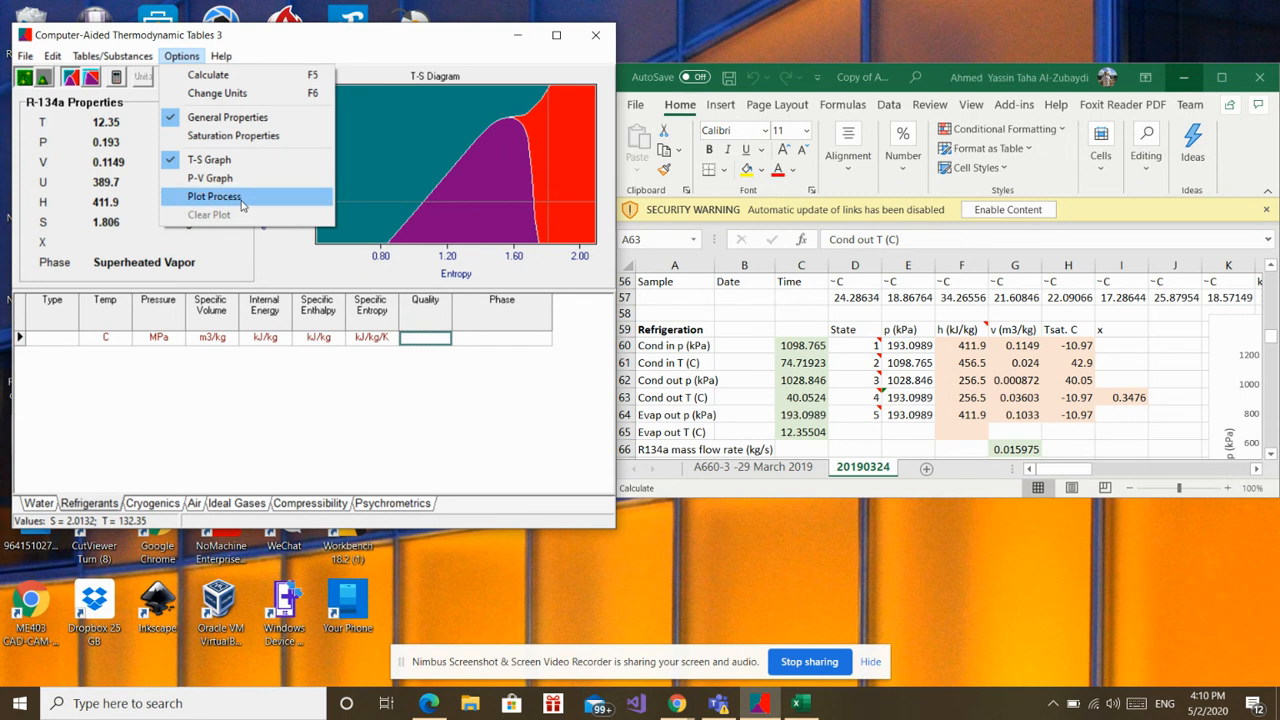
mouse_move(55, 60)
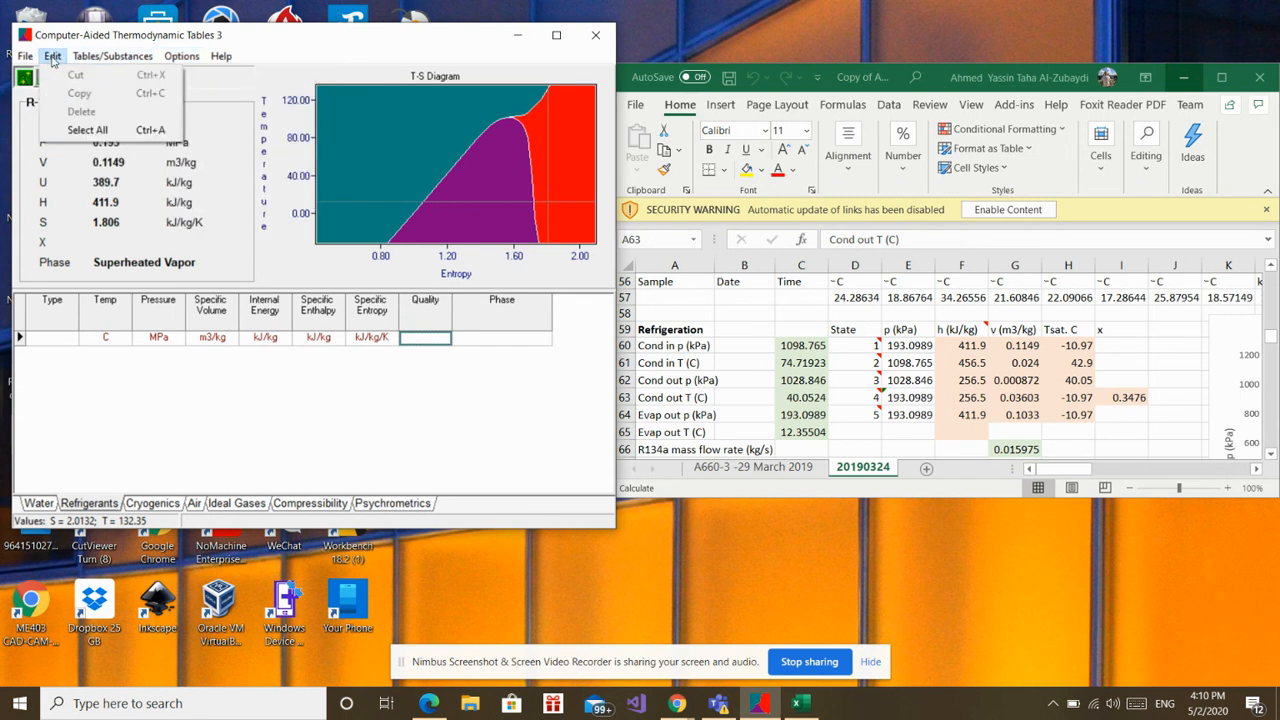
left_click(381, 64)
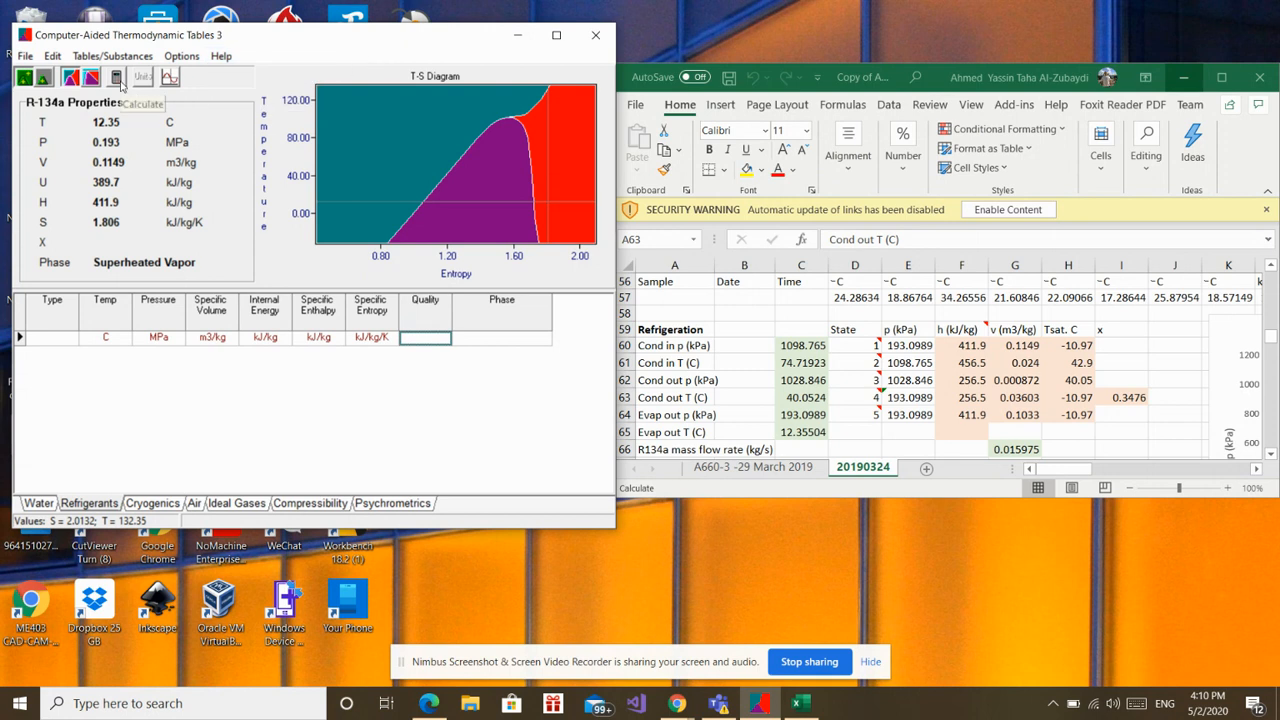
Calculate the first R-134a state from a temperature of 12.35 C and a pressure of 0.193 MPa
left_click(116, 78)
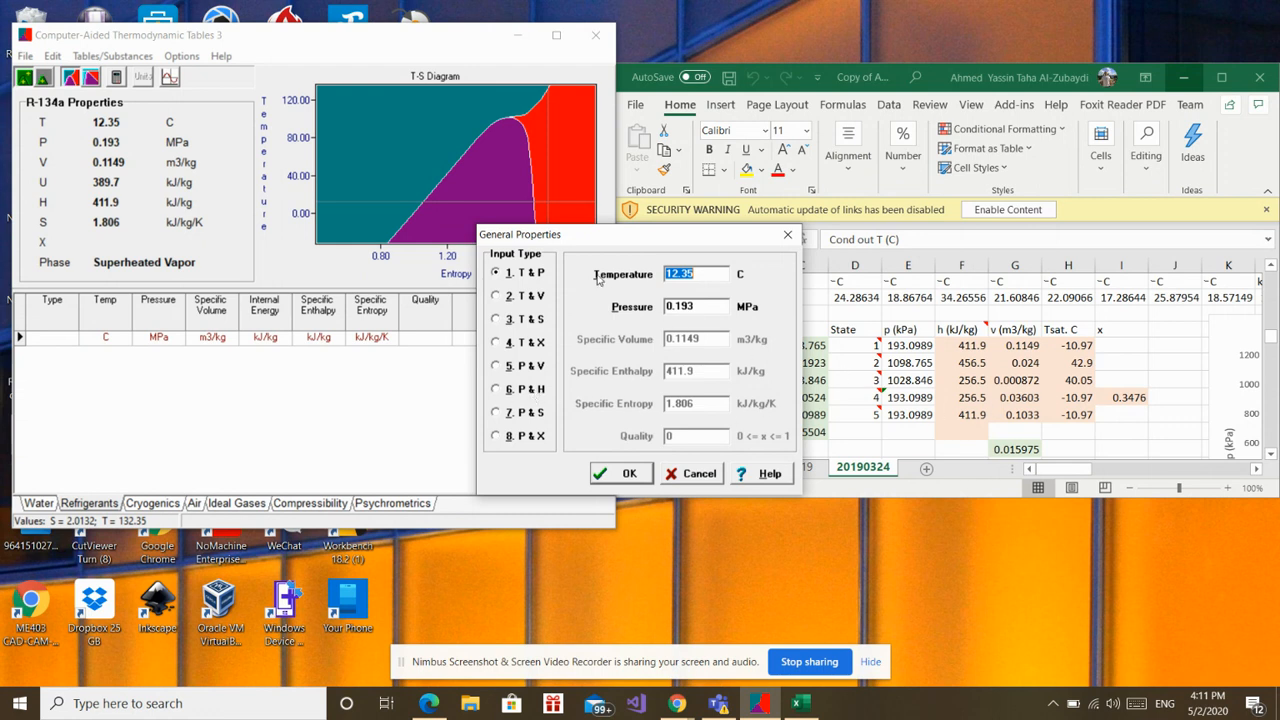
left_click_drag(601, 239, 400, 118)
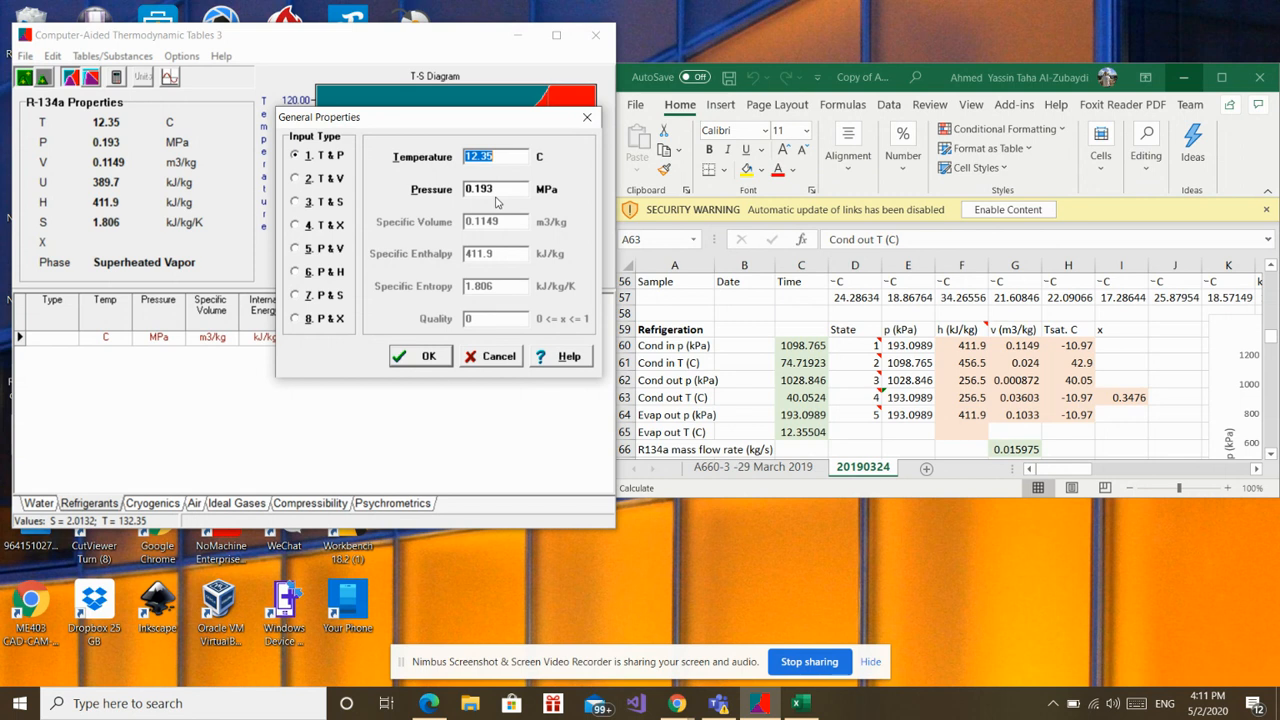
left_click(427, 358)
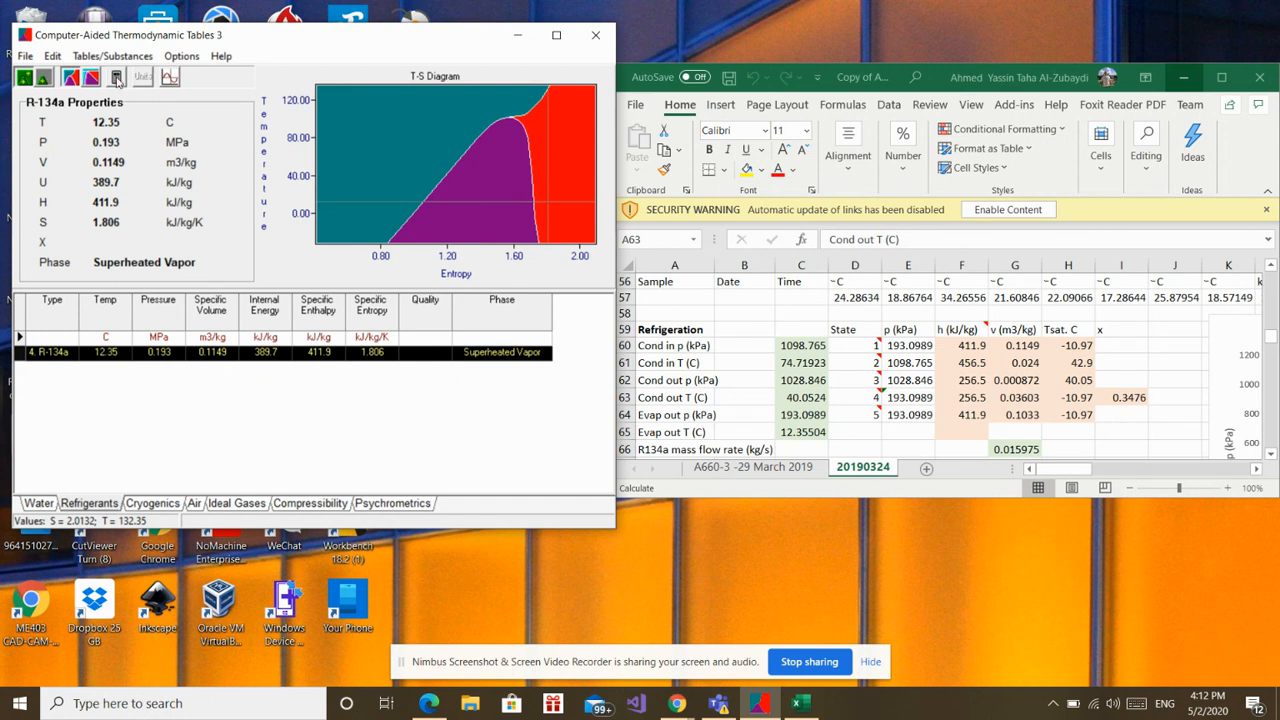
Calculate the R-134a state at the condenser inlet from a temperature of 74.72 C and a pressure of 1.099 MPa
left_click(117, 80)
left_click_drag(633, 243, 460, 232)
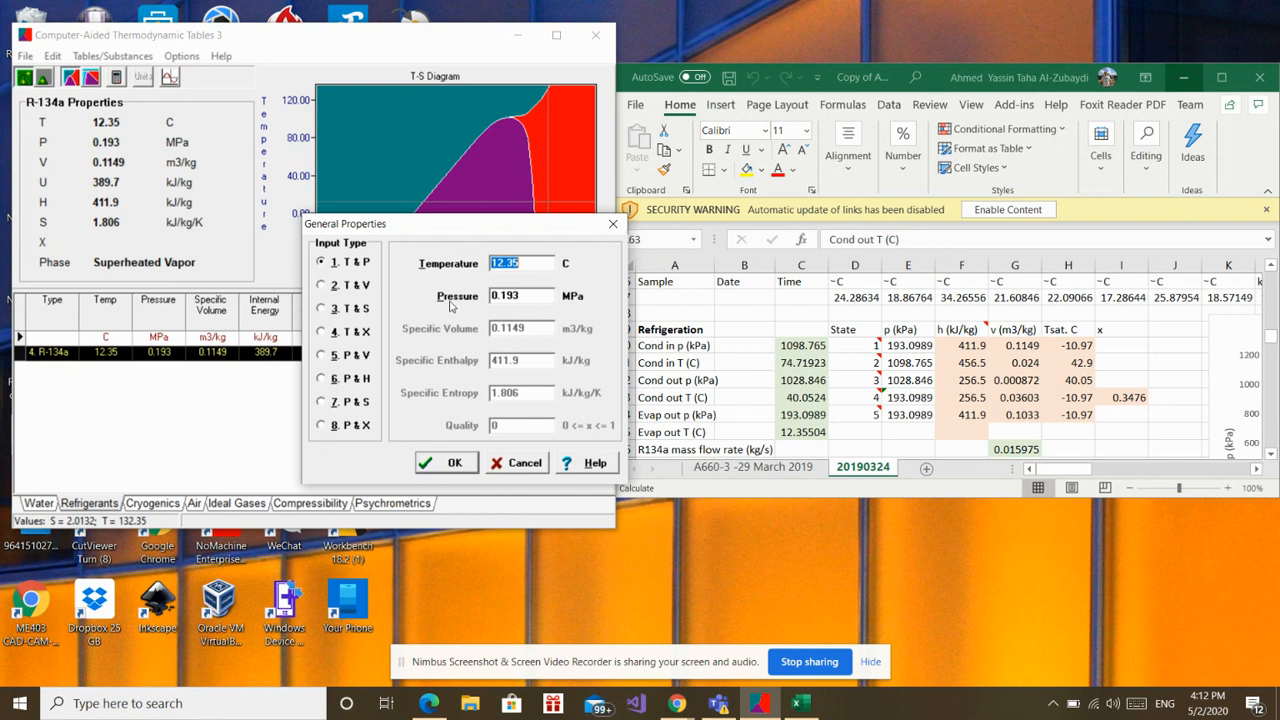
type("74.72")
key("Tab")
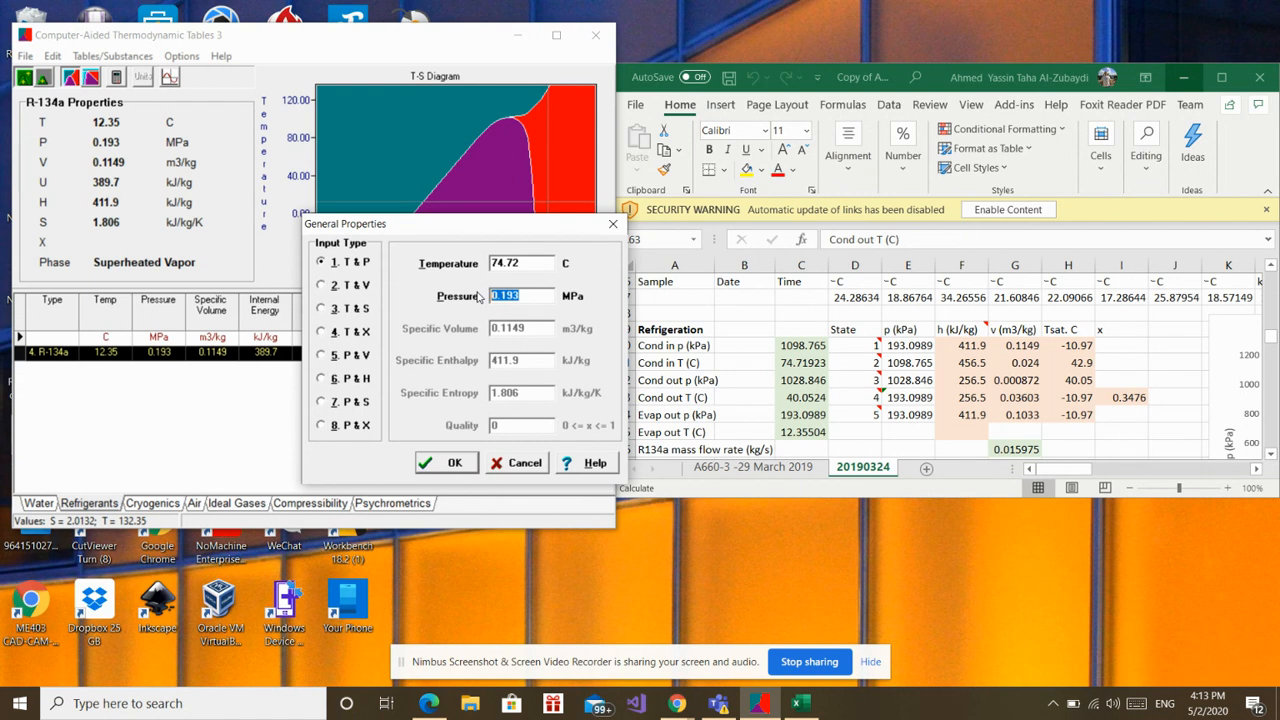
type("1")
left_click(449, 463)
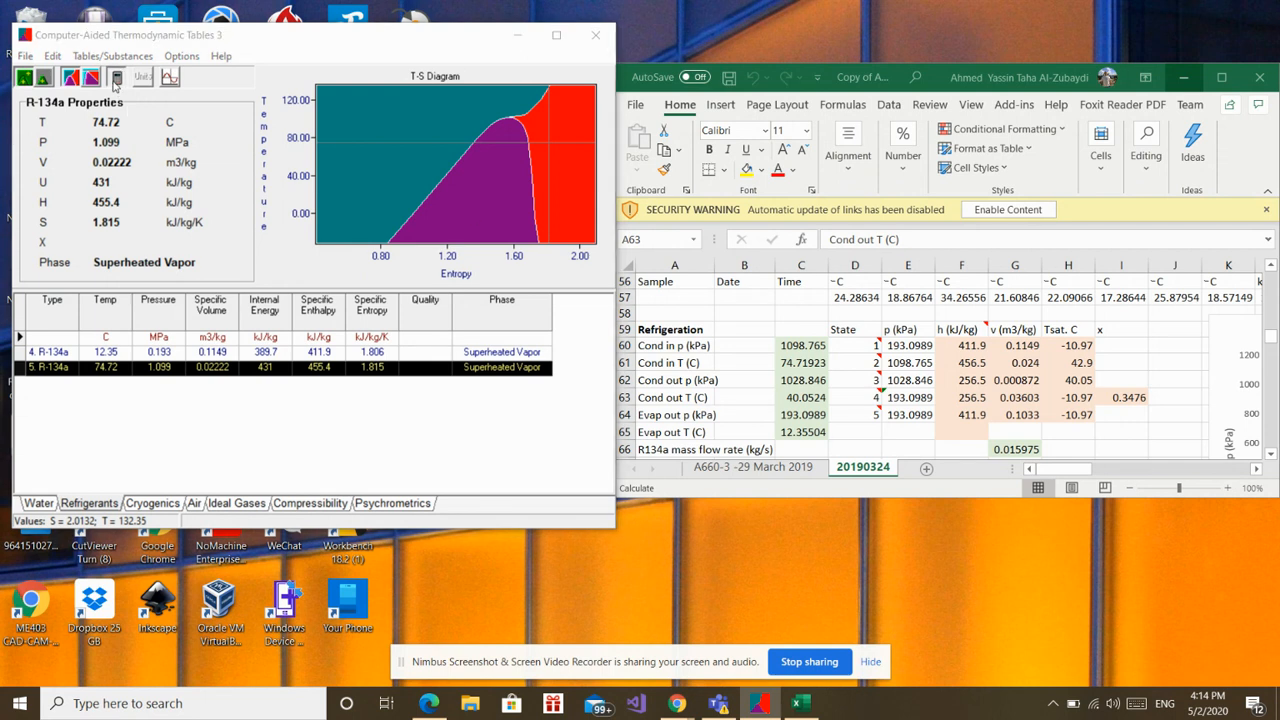
Calculate the R-134a state at the condenser outlet from a temperature of 40.05 C and a pressure of 1.029 MPa
left_click(116, 77)
left_click_drag(623, 239, 413, 225)
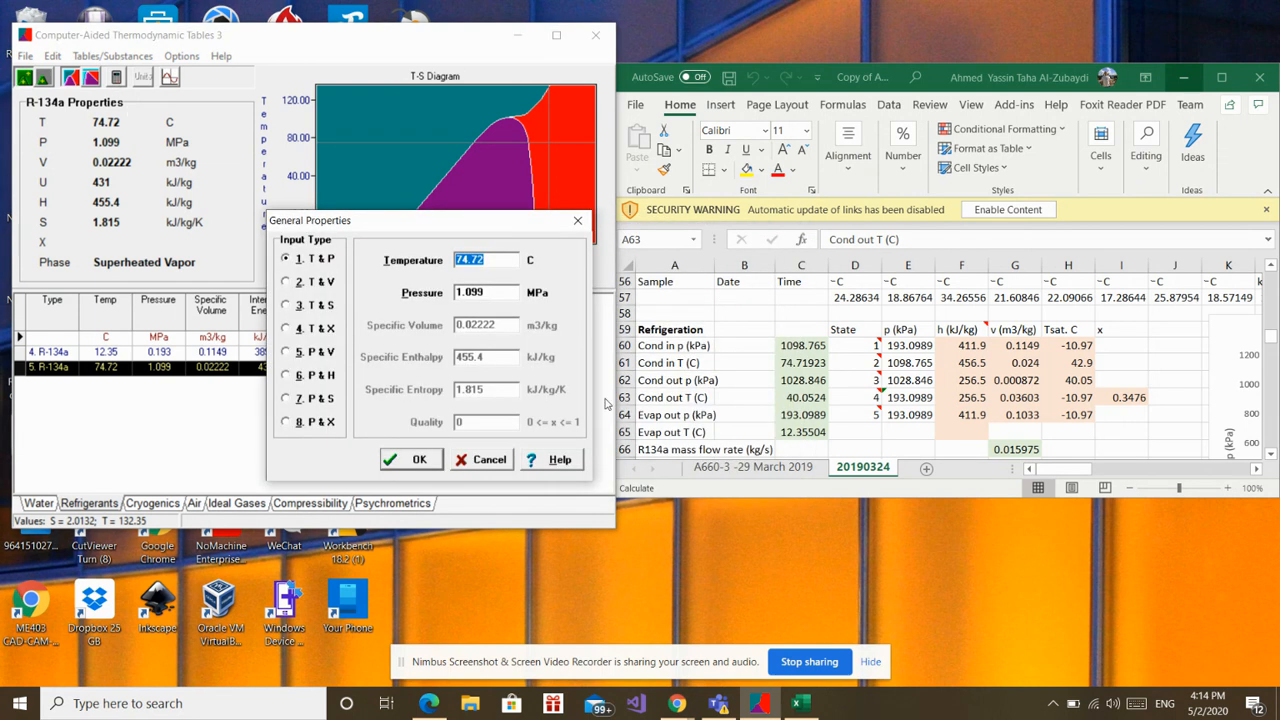
type("40.05")
key("Tab")
type("1")
left_click(413, 461)
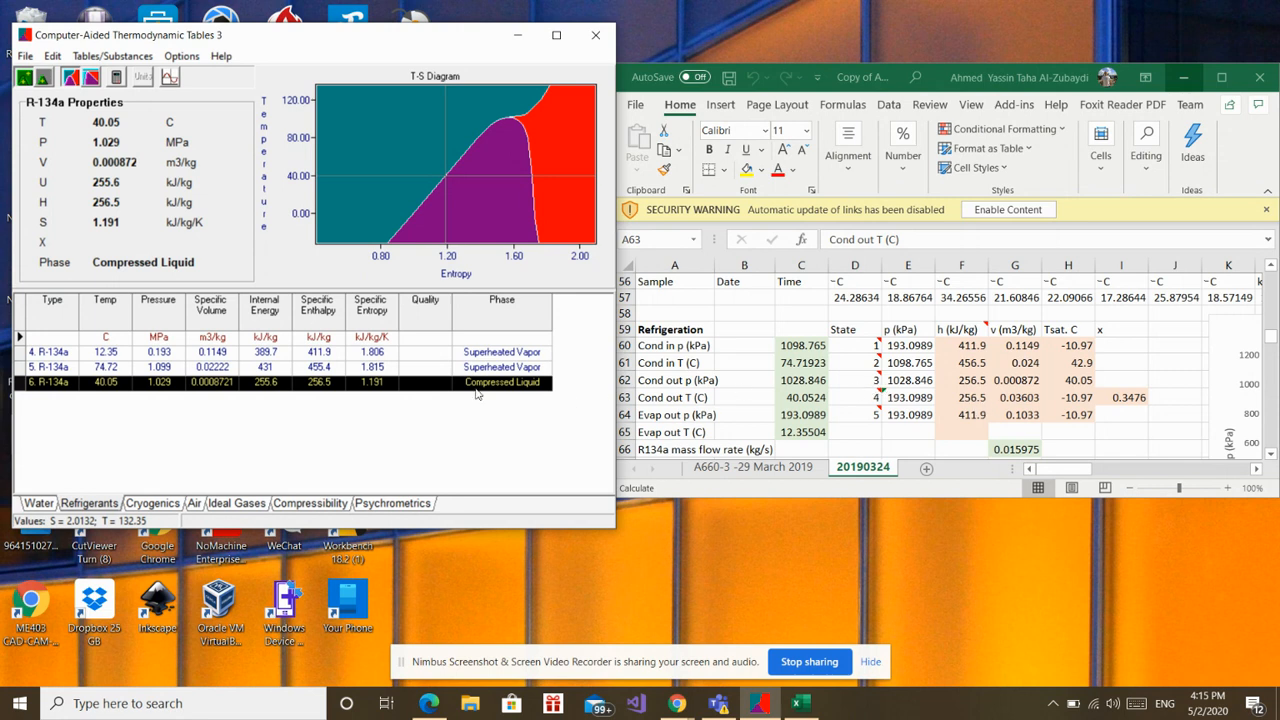
Calculate the fourth R-134a state from pressure and enthalpy, using 0.1931 MPa and 256.5 kJ/kg
left_click(116, 78)
left_click_drag(626, 246, 358, 212)
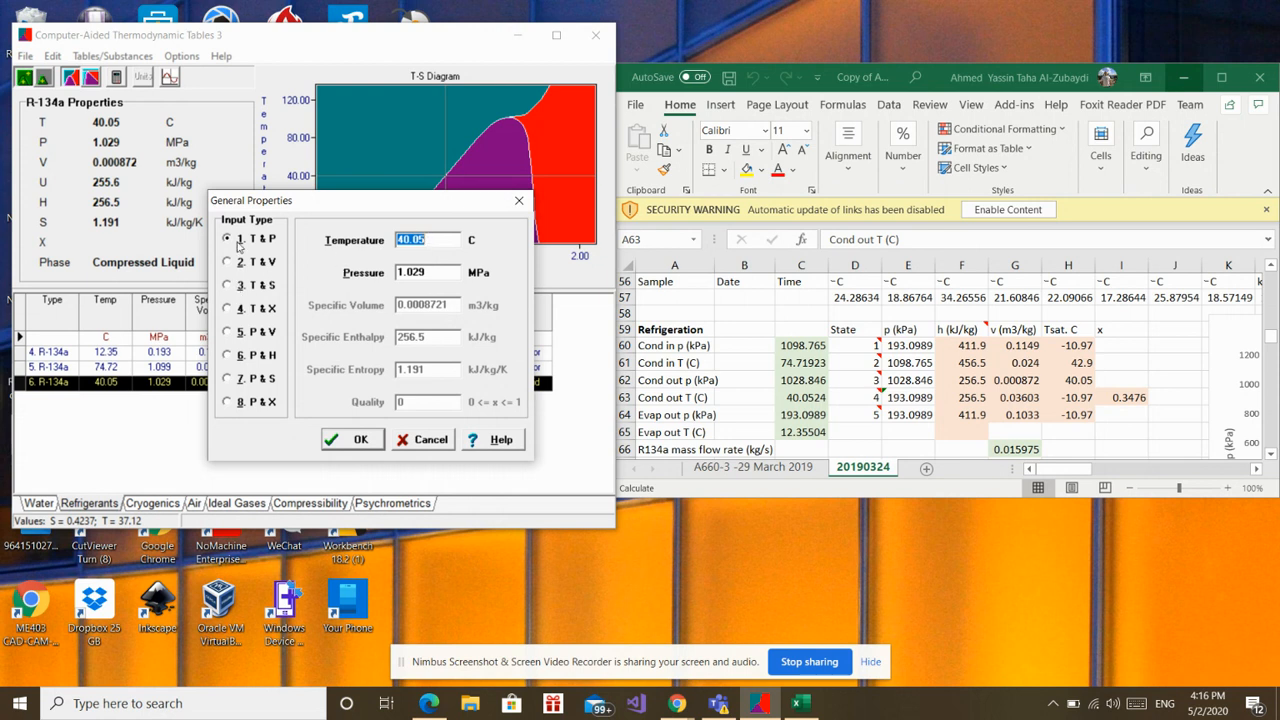
left_click(229, 357)
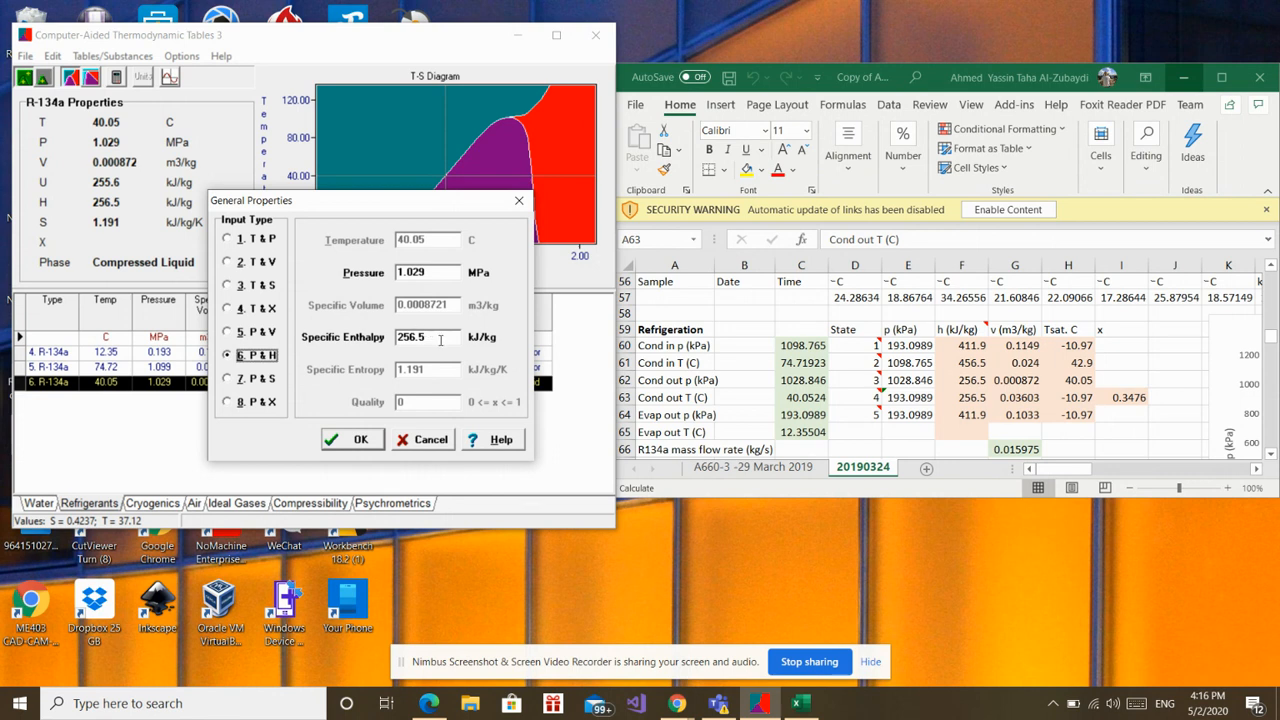
double_click(431, 271)
type("0.1931")
left_click(359, 440)
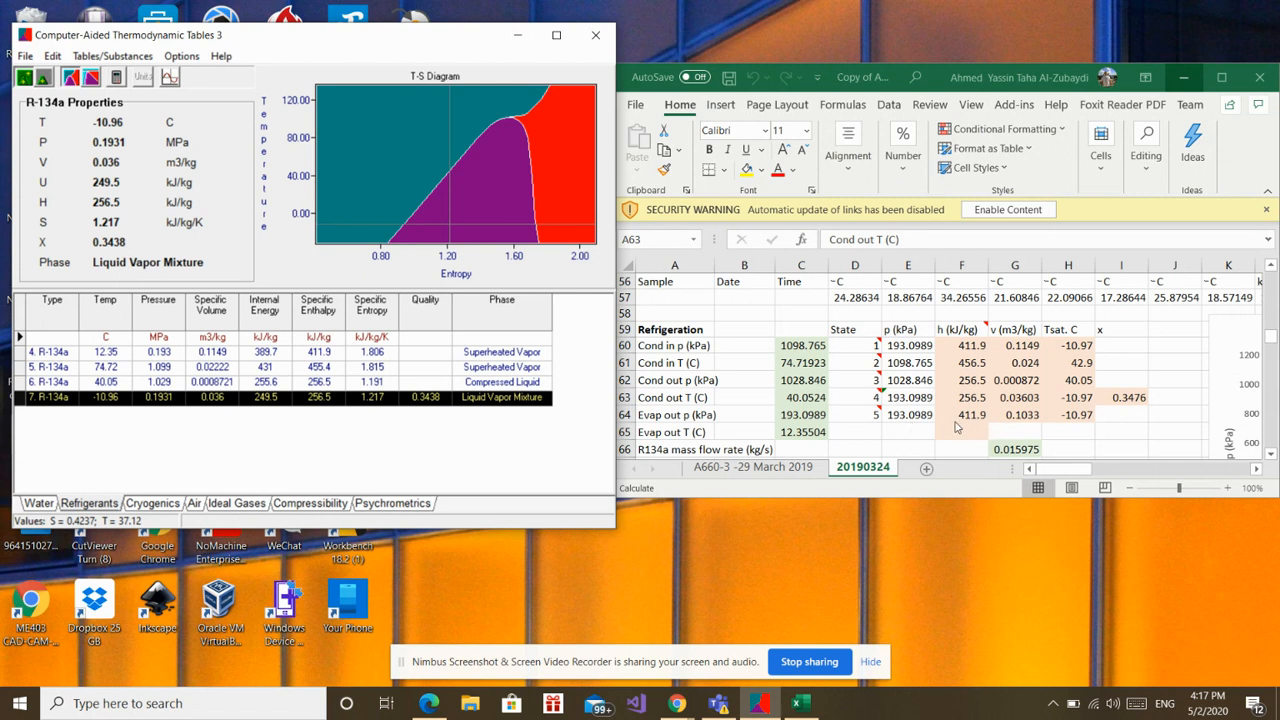
Calculate the R-134a state at the evaporator outlet from temperature and pressure, using 12.36 C and 0.1931 MPa
left_click(117, 80)
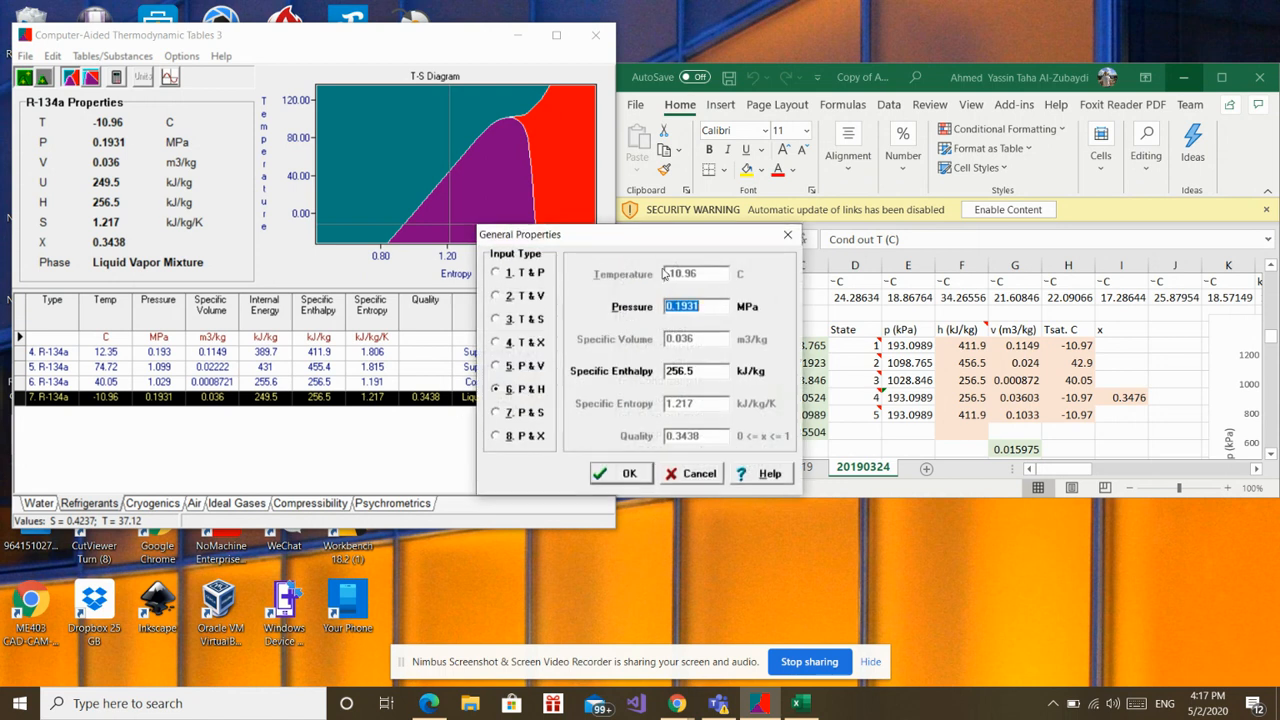
left_click_drag(655, 249, 429, 216)
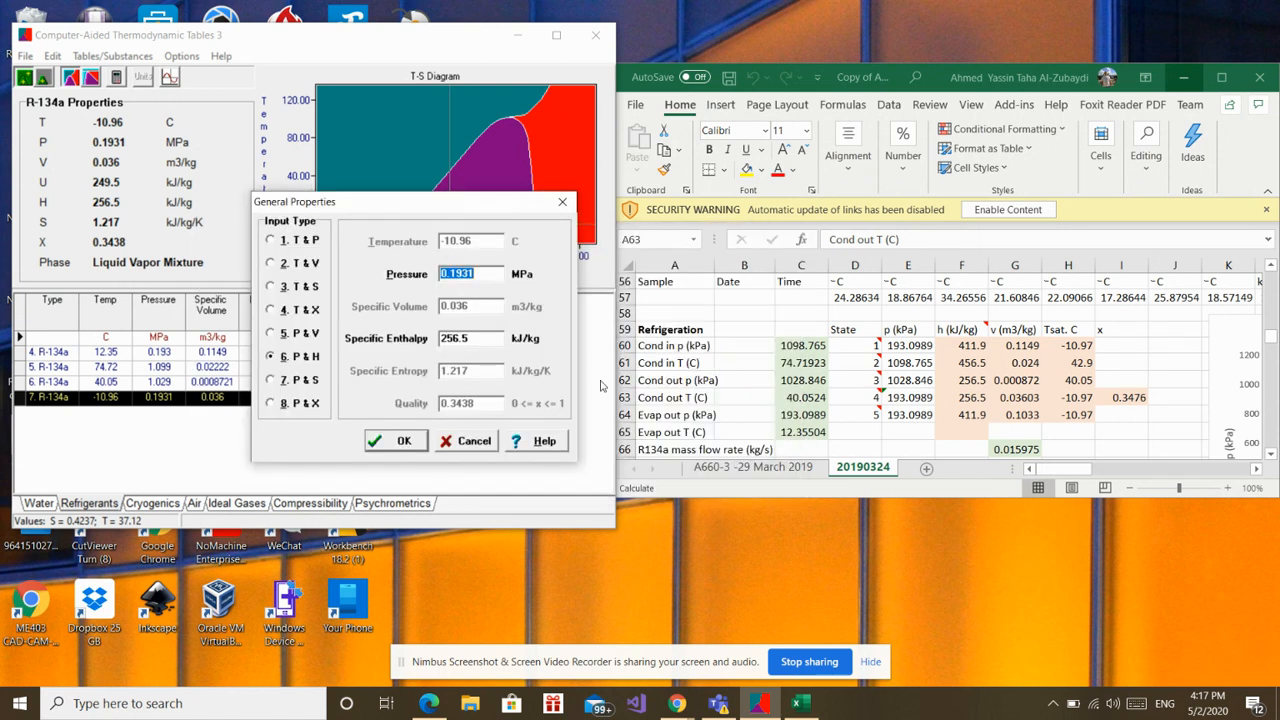
left_click(276, 240)
left_click_drag(484, 246, 406, 244)
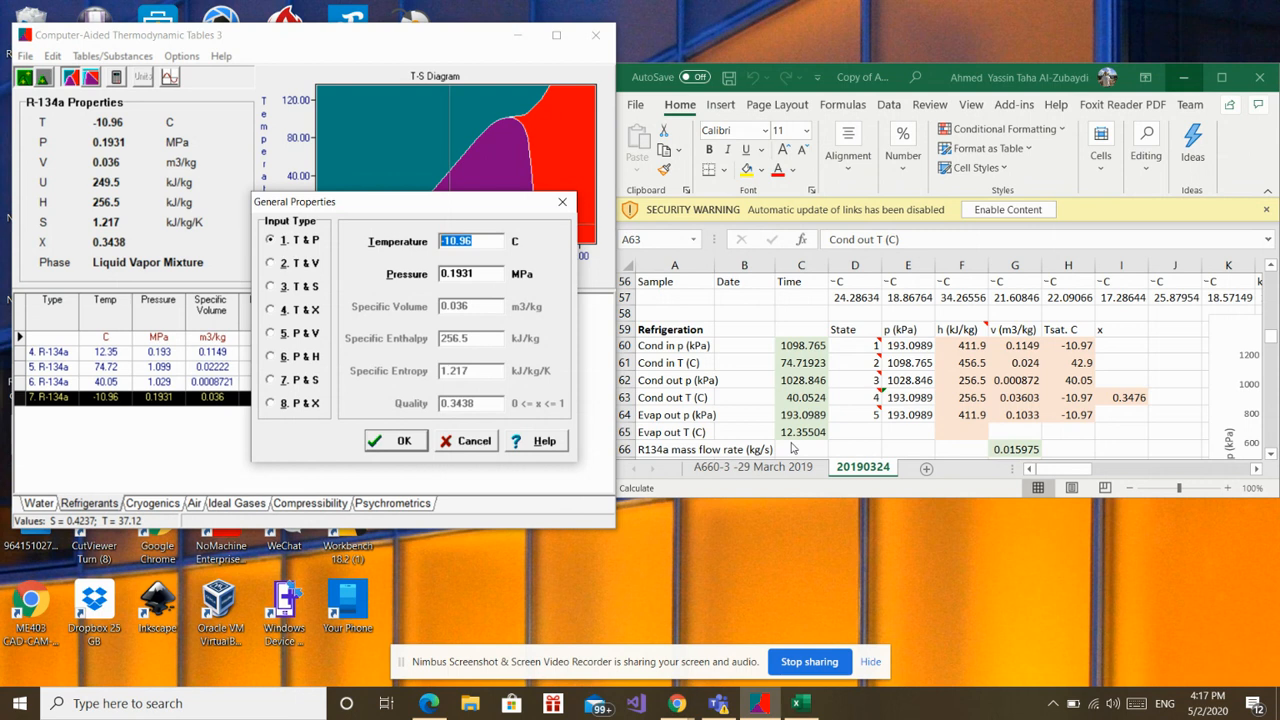
type("1")
type("2.")
type("355")
left_click_drag(477, 272, 424, 274)
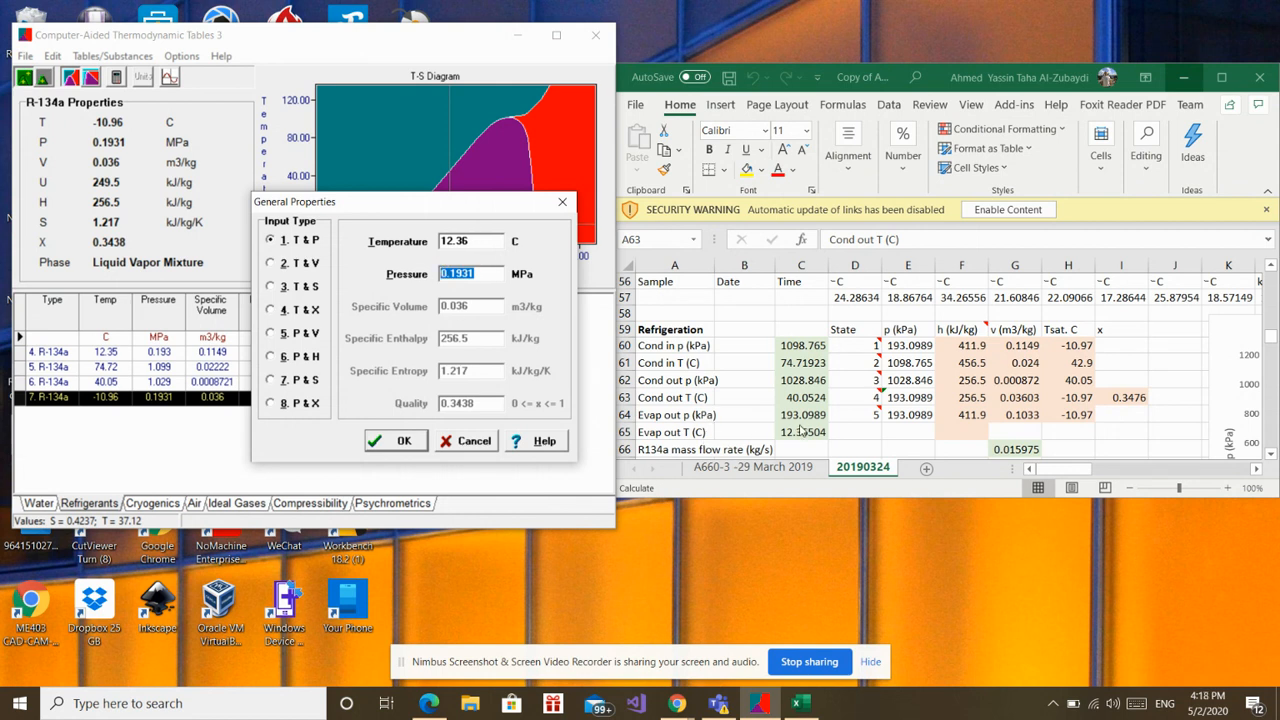
left_click(404, 443)
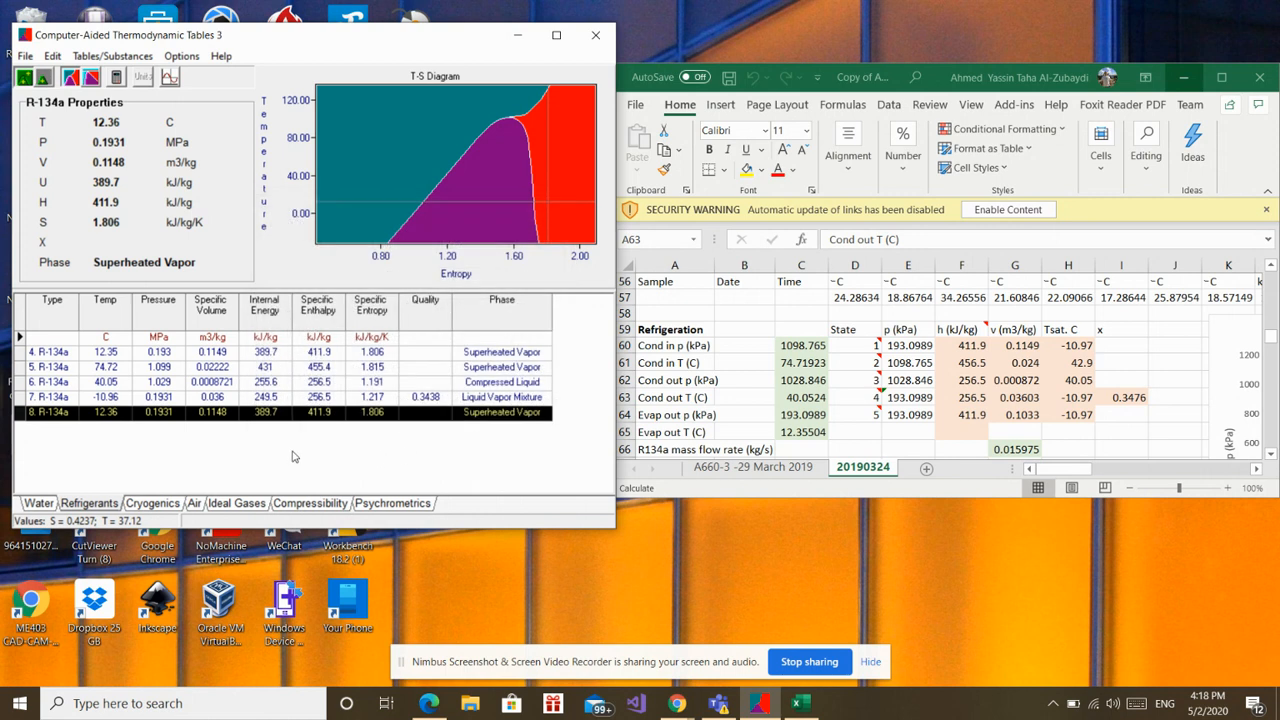